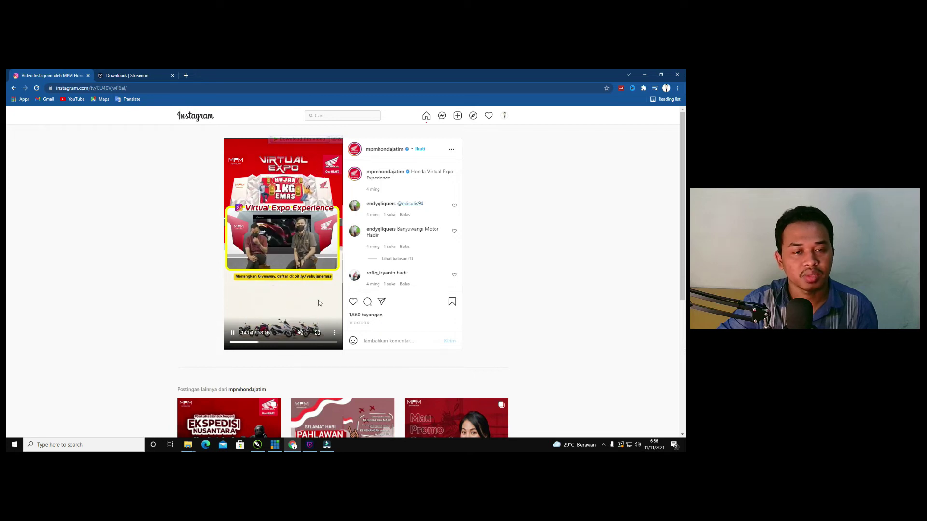
Switch to vMix and rename input 9, the Colour composite, as LIVE
{"action": "left_click", "coordinate": [275, 445]}
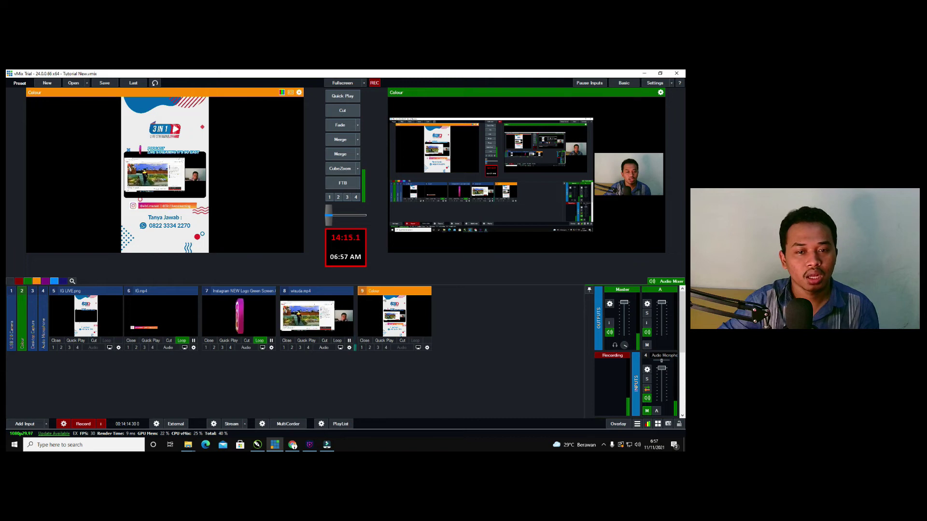
{"action": "left_click", "coordinate": [427, 348]}
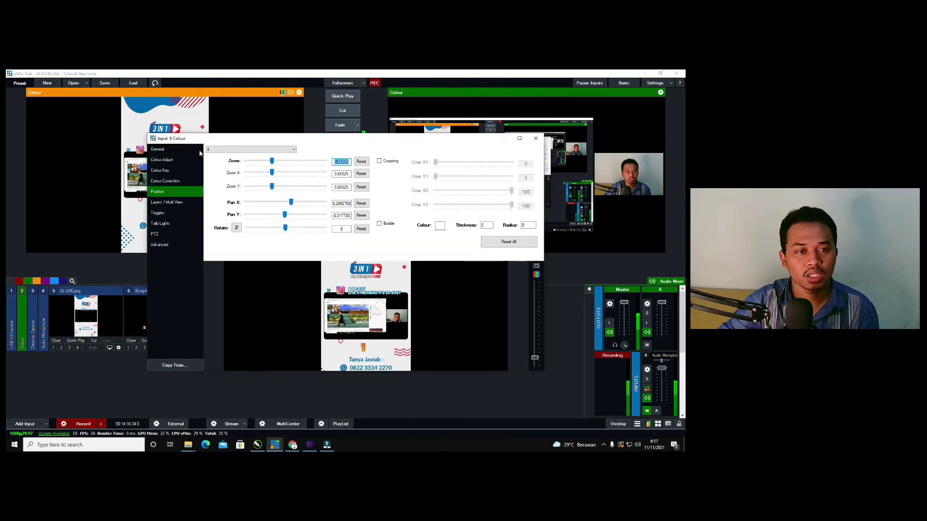
{"action": "left_click", "coordinate": [174, 150]}
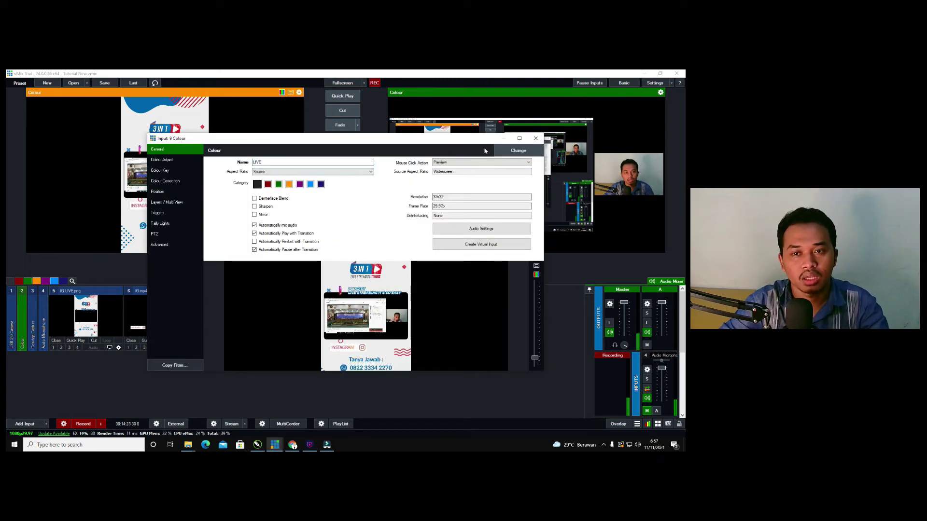
{"action": "left_click", "coordinate": [535, 139]}
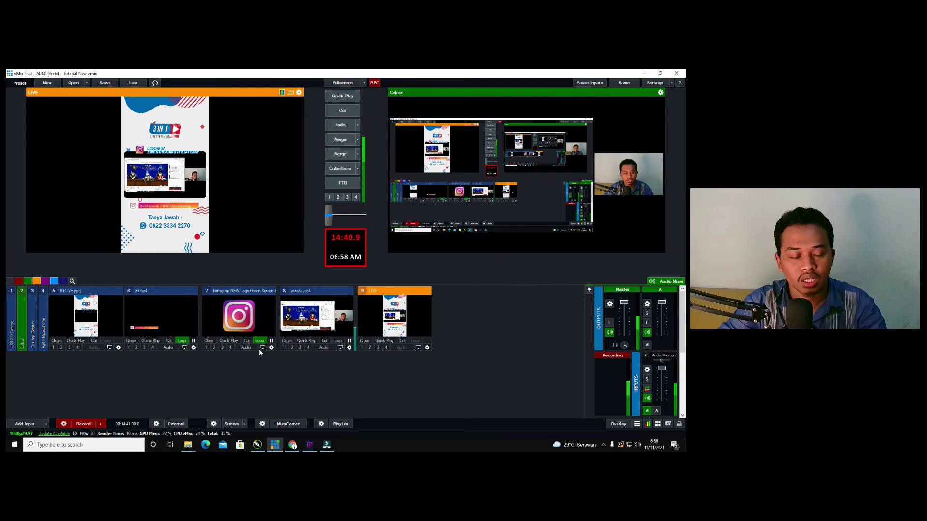
Assign the USB 2.0 Camera to layer 5 of the LIVE input
{"action": "left_click", "coordinate": [428, 348]}
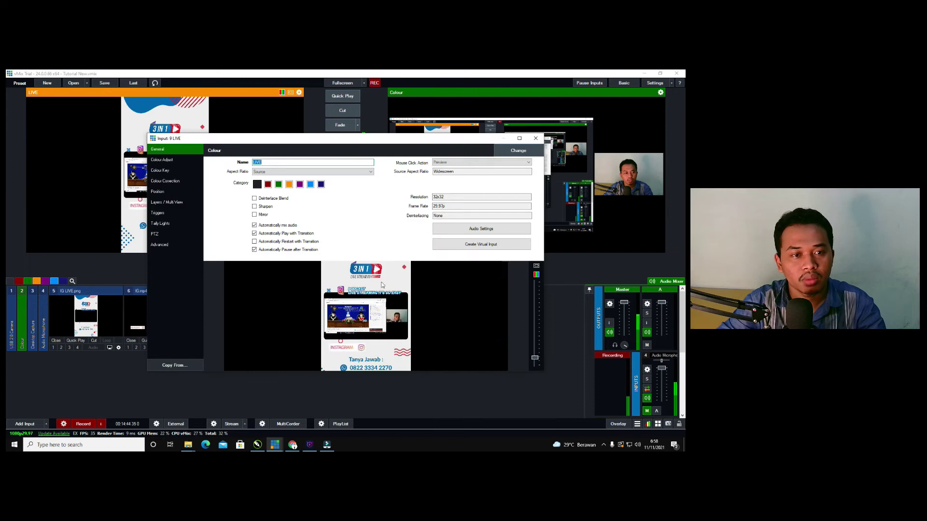
{"action": "left_click", "coordinate": [166, 202]}
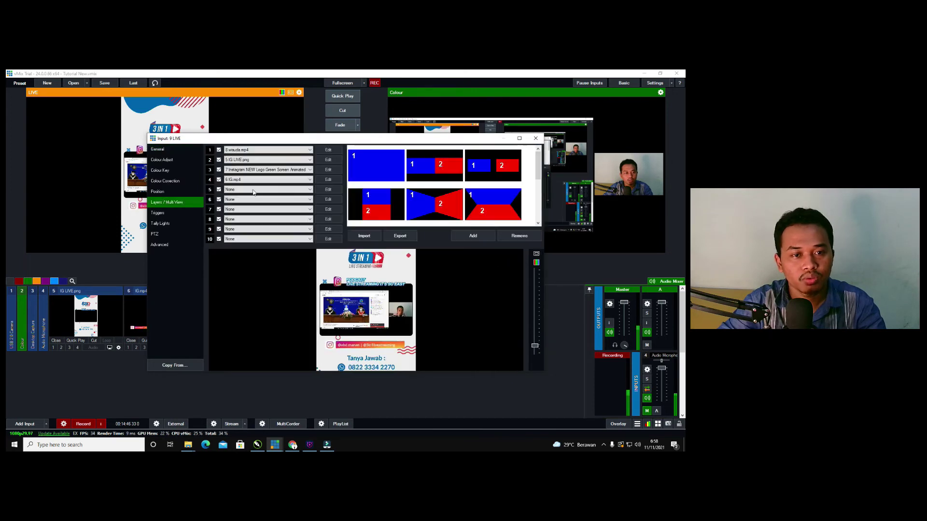
{"action": "left_click", "coordinate": [277, 189]}
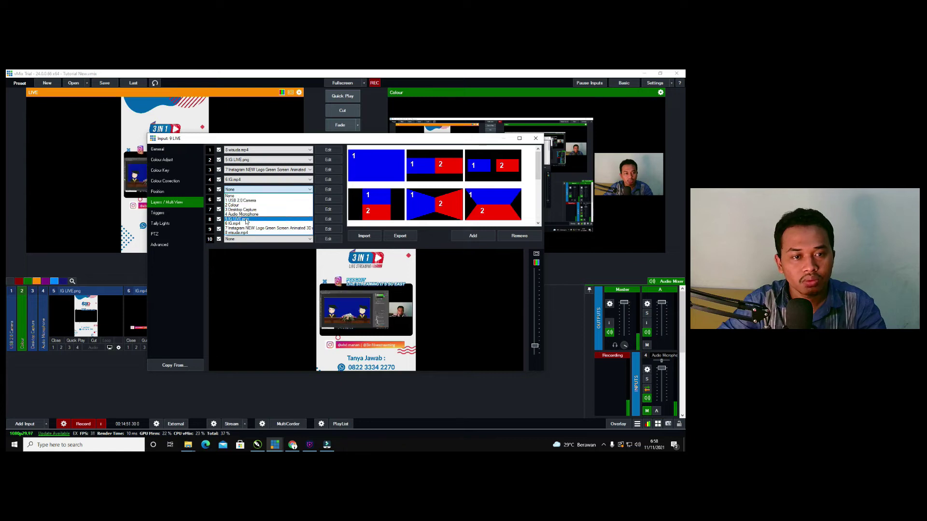
{"action": "left_click", "coordinate": [248, 201]}
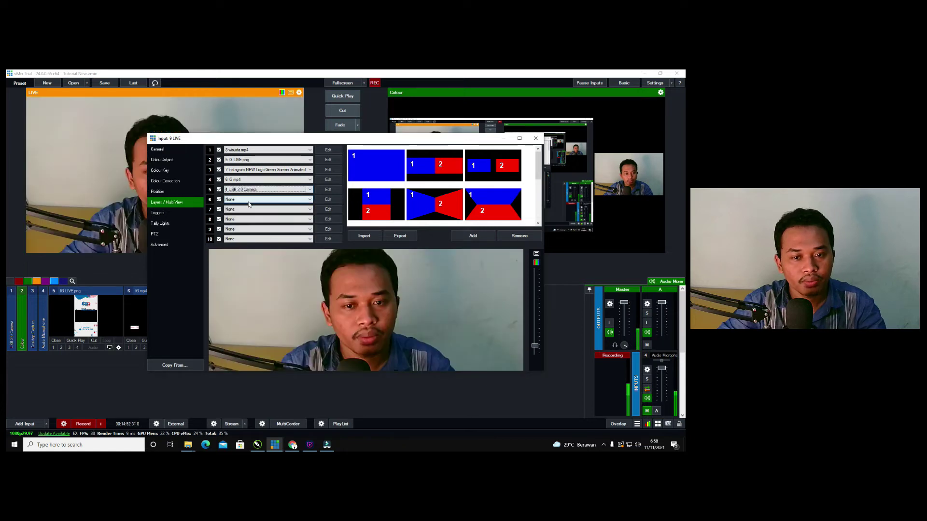
Crop the camera layer around the presenter, scale it to about 0.27, and place it beside the vertical graphic
{"action": "left_click", "coordinate": [328, 189]}
{"action": "left_click_drag", "start_coordinate": [447, 319], "coordinate": [442, 324]}
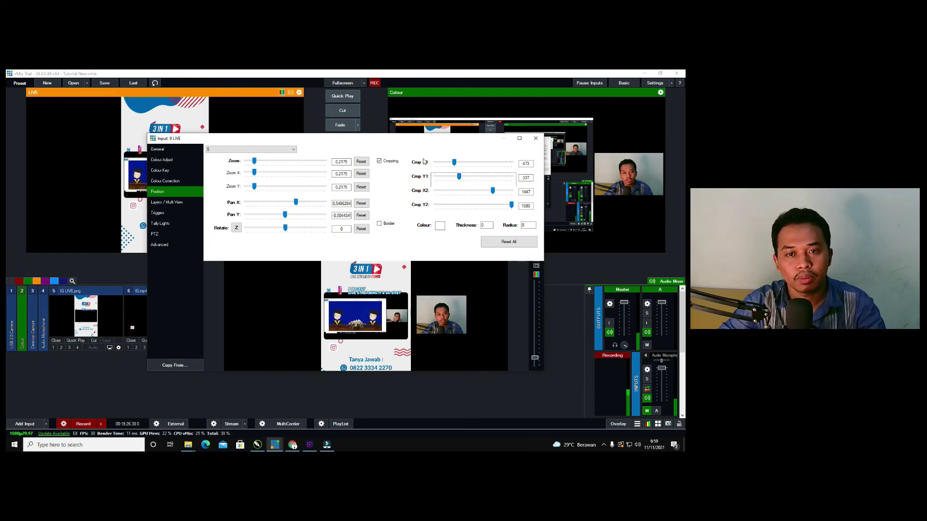
{"action": "left_click_drag", "start_coordinate": [255, 163], "coordinate": [259, 164]}
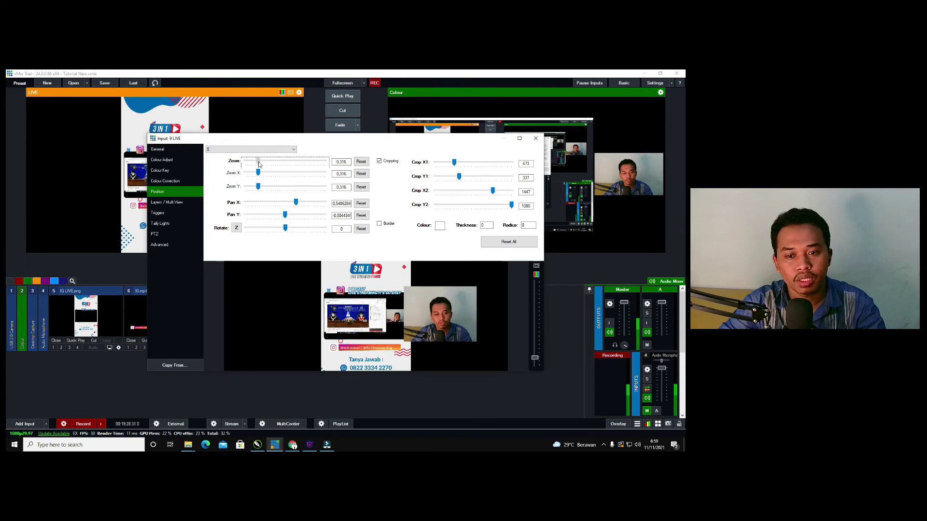
{"action": "left_click_drag", "start_coordinate": [450, 321], "coordinate": [461, 321]}
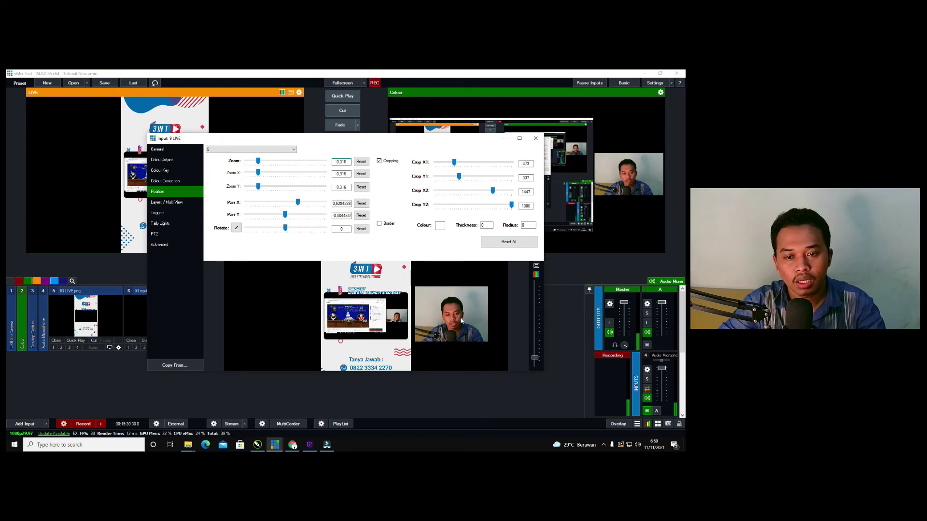
{"action": "left_click_drag", "start_coordinate": [258, 161], "coordinate": [256, 162]}
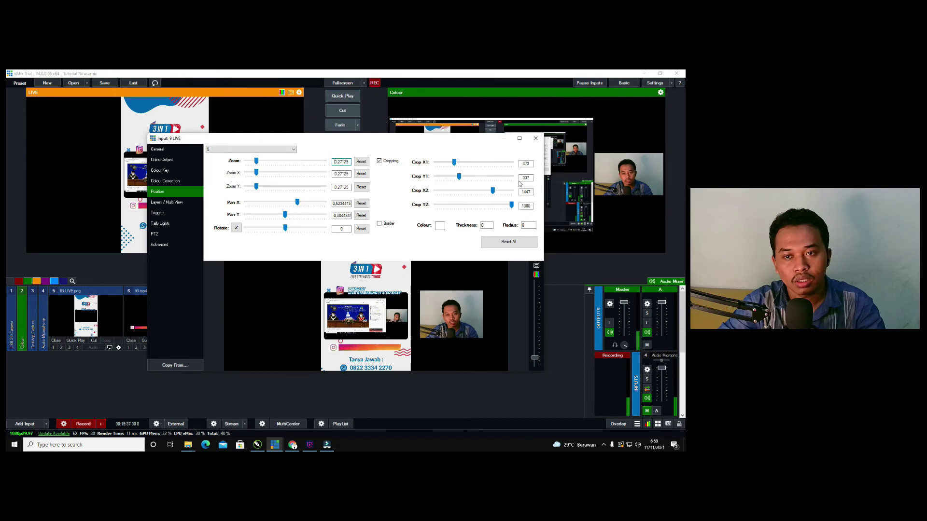
{"action": "left_click", "coordinate": [537, 142]}
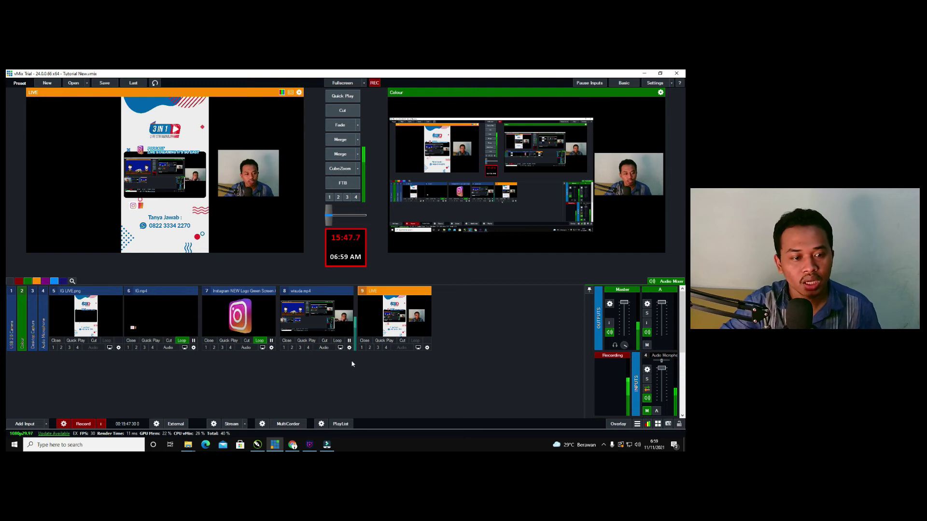
Set the destination of stream 1 to Custom RTMP Server and clear its URL and stream key
{"action": "left_click", "coordinate": [213, 424]}
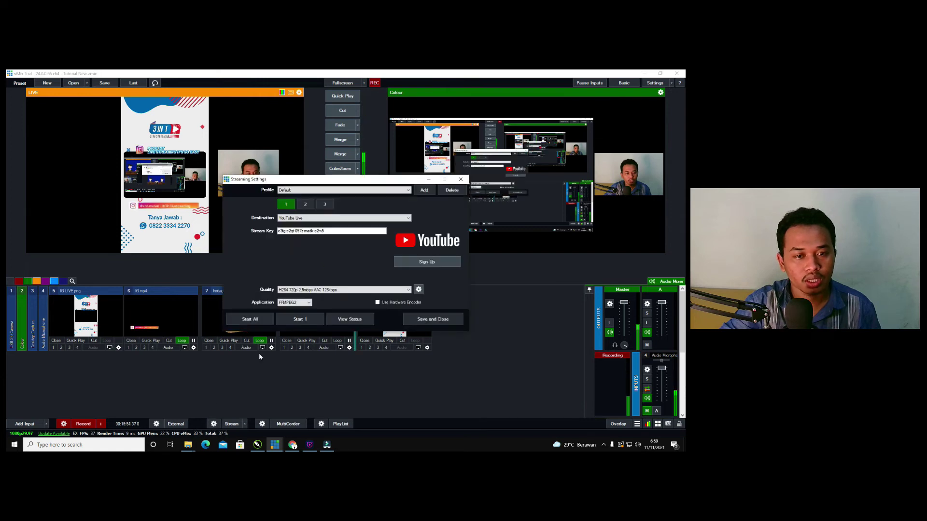
{"action": "left_click", "coordinate": [345, 221]}
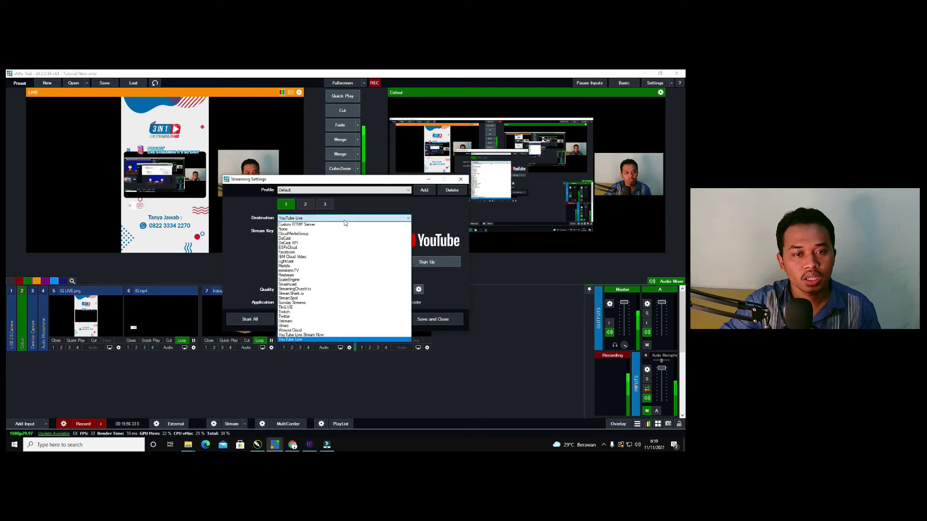
{"action": "left_click", "coordinate": [297, 225]}
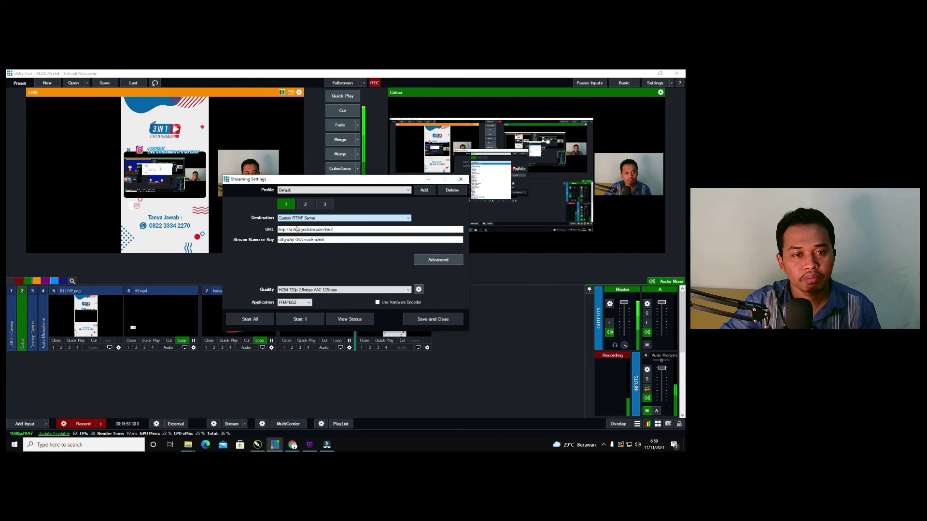
{"action": "left_click_drag", "start_coordinate": [338, 230], "coordinate": [217, 229]}
{"action": "key", "text": "BackSpace"}
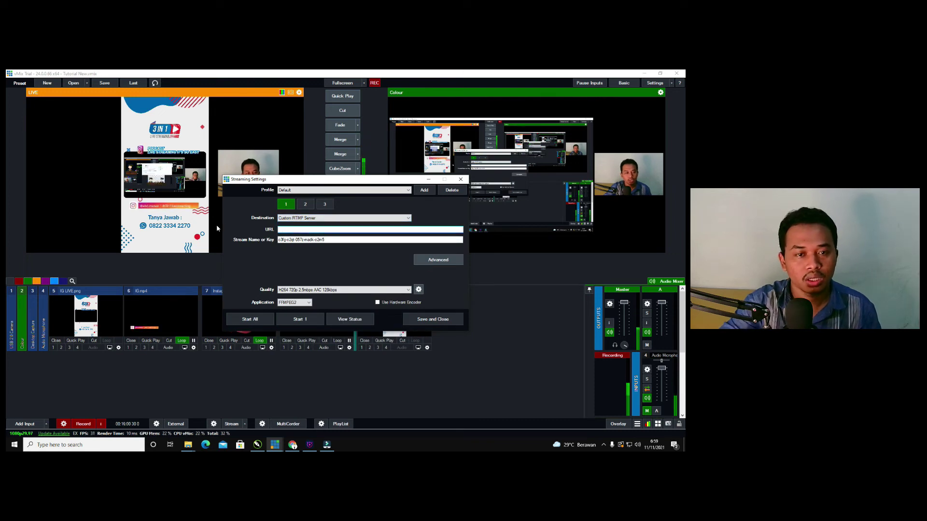
{"action": "key", "text": "BackSpace"}
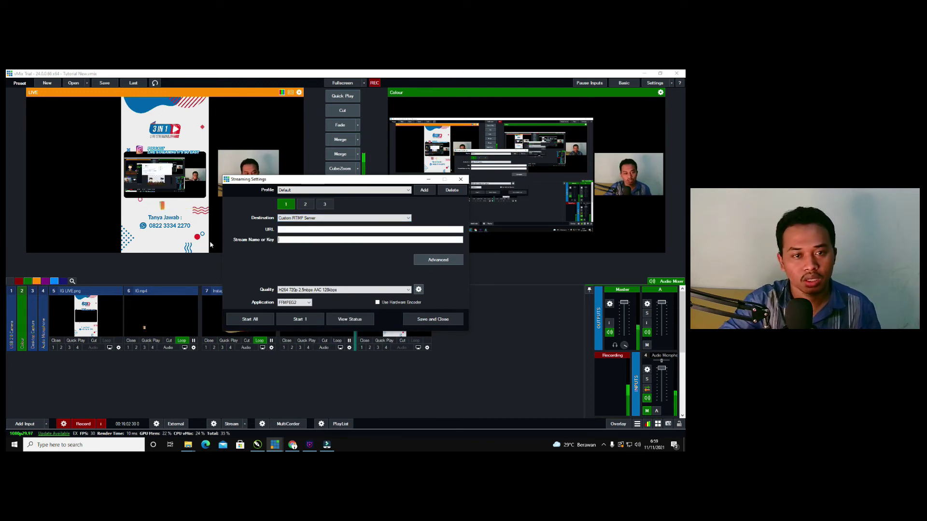
Set the quality of stream 1 to H264 1080p 3mbps AAC 128kbps
{"action": "left_click", "coordinate": [306, 206]}
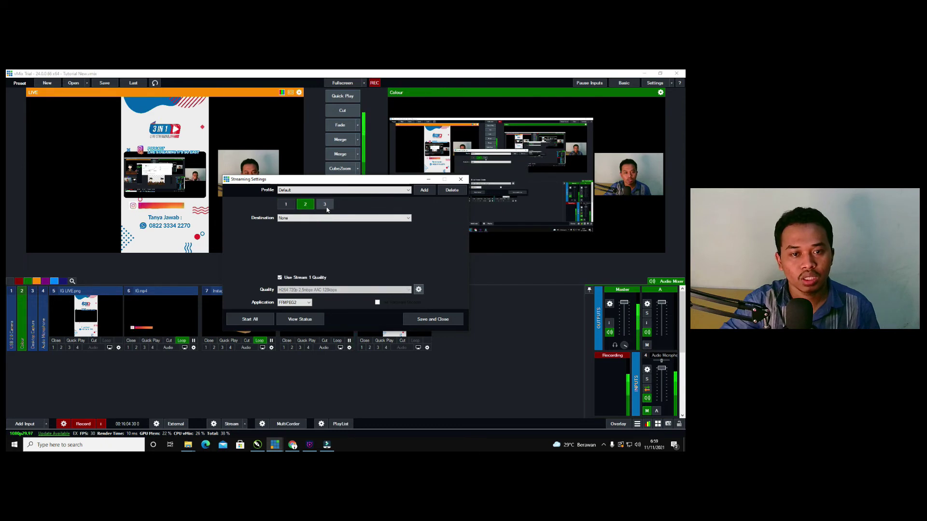
{"action": "left_click", "coordinate": [291, 207]}
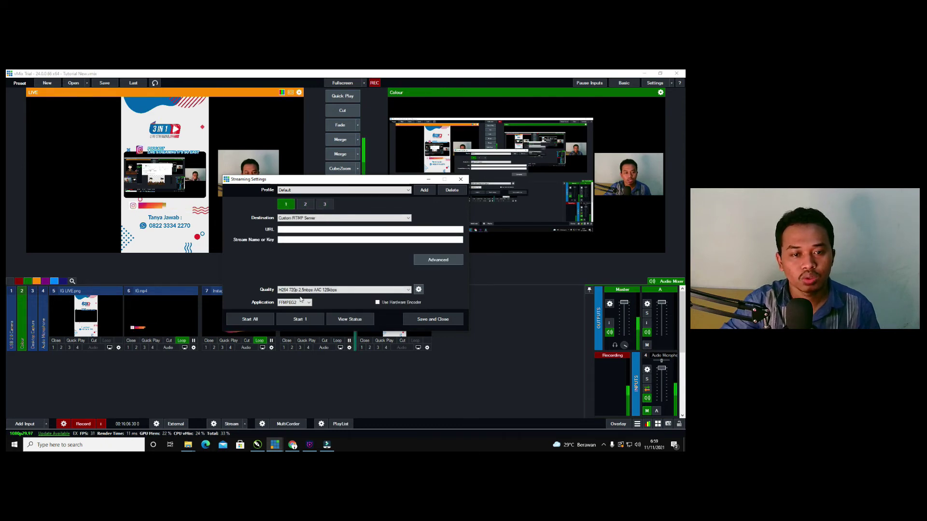
{"action": "left_click", "coordinate": [320, 290]}
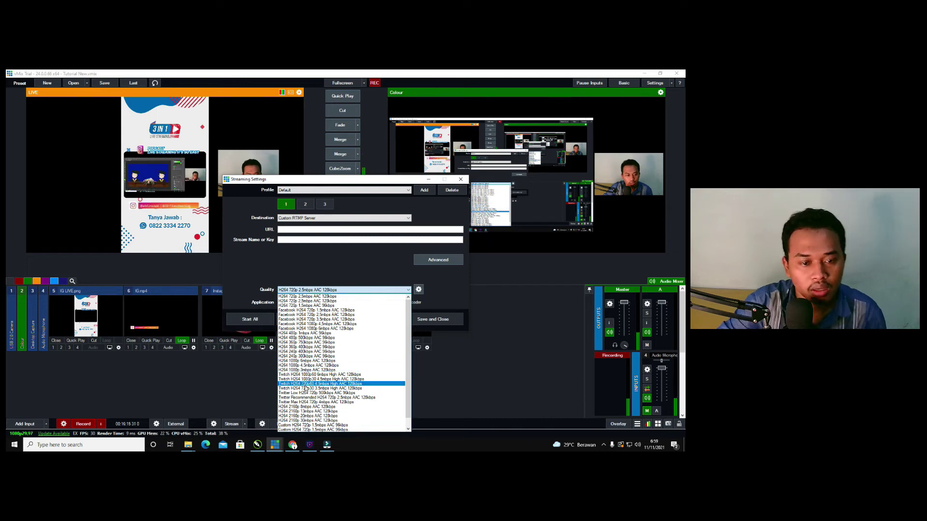
{"action": "left_click", "coordinate": [316, 370]}
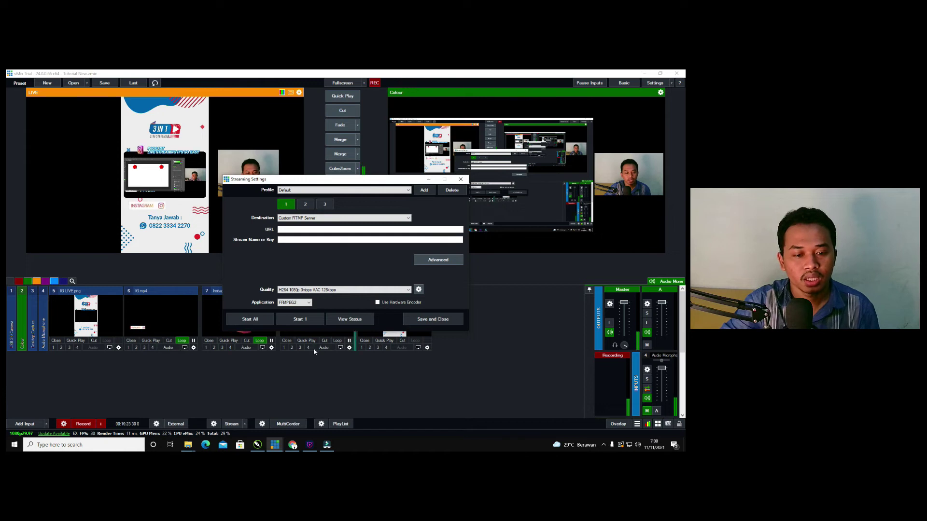
Switch to Streamon and start the live stream setup, closing Filmora's Export dialog before returning to Streamon
{"action": "left_click", "coordinate": [311, 445]}
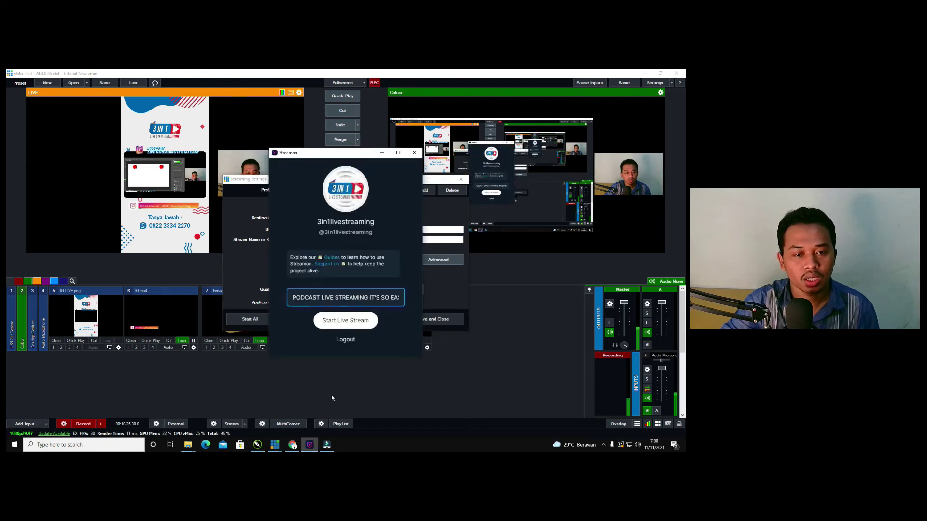
{"action": "left_click", "coordinate": [340, 326]}
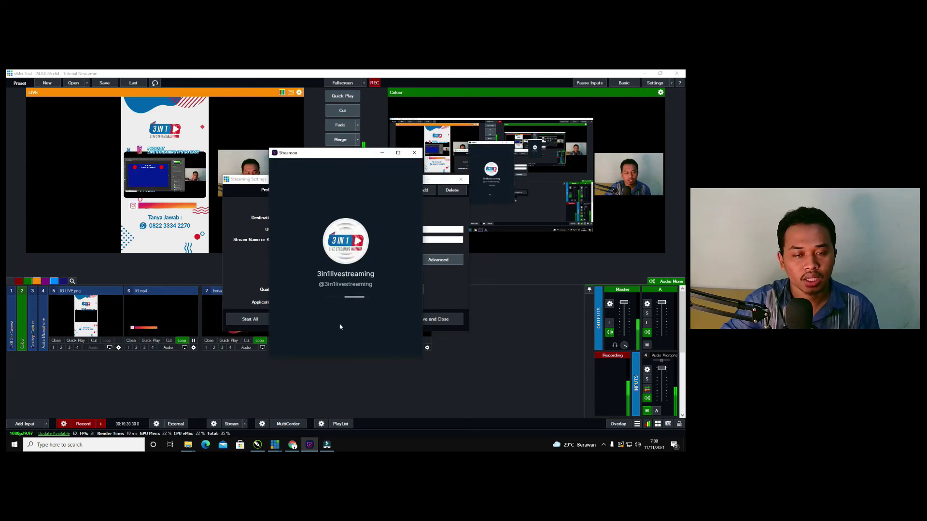
{"action": "left_click", "coordinate": [328, 446]}
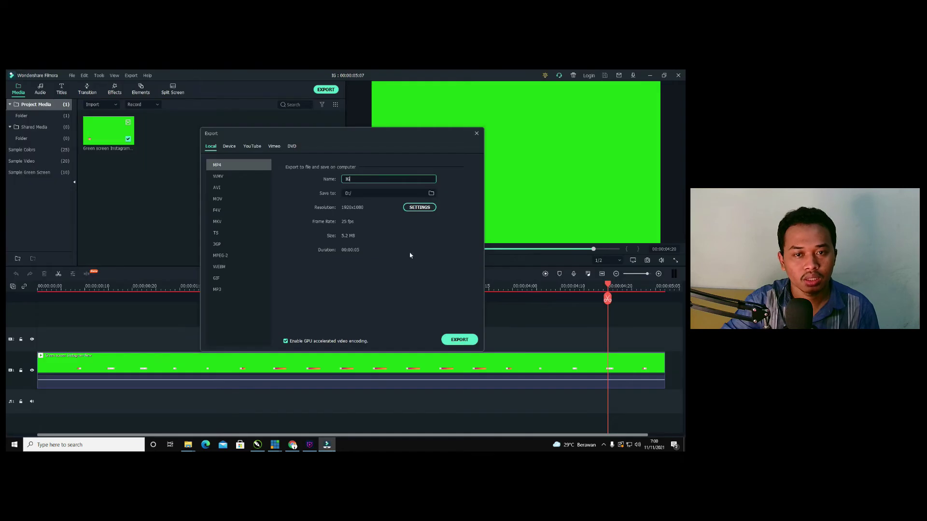
{"action": "left_click", "coordinate": [476, 133]}
{"action": "left_click", "coordinate": [309, 444]}
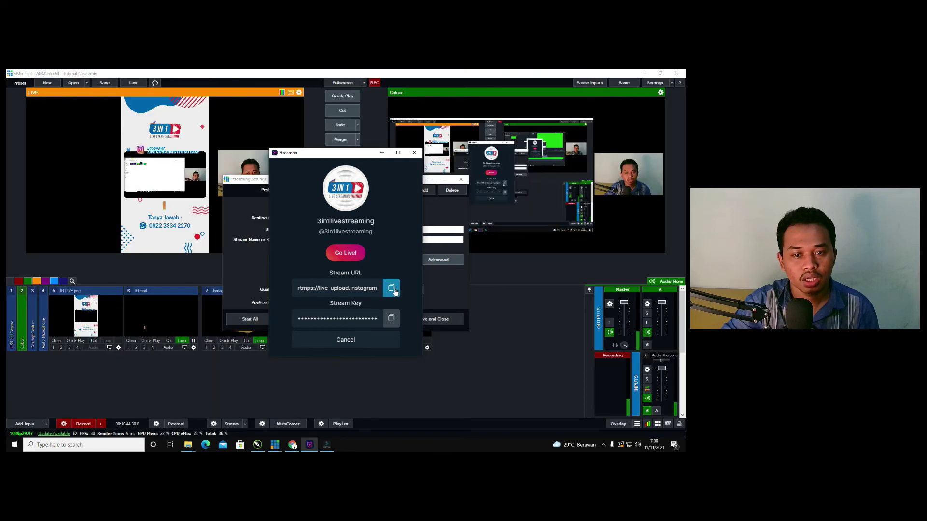
Copy the stream URL from Streamon into the custom RTMP URL of vMix stream 1
{"action": "left_click", "coordinate": [392, 289]}
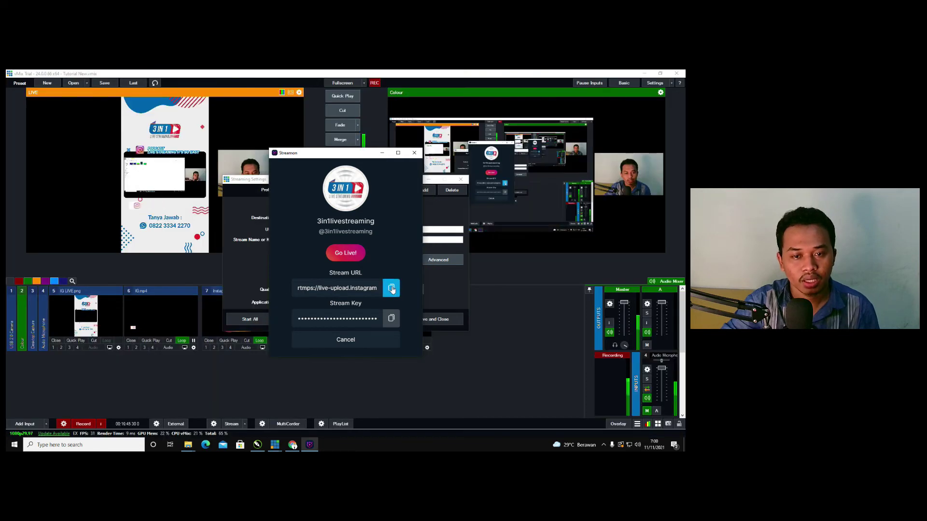
{"action": "left_click", "coordinate": [391, 289]}
{"action": "left_click", "coordinate": [454, 286]}
{"action": "right_click", "coordinate": [343, 230]}
{"action": "left_click", "coordinate": [360, 260]}
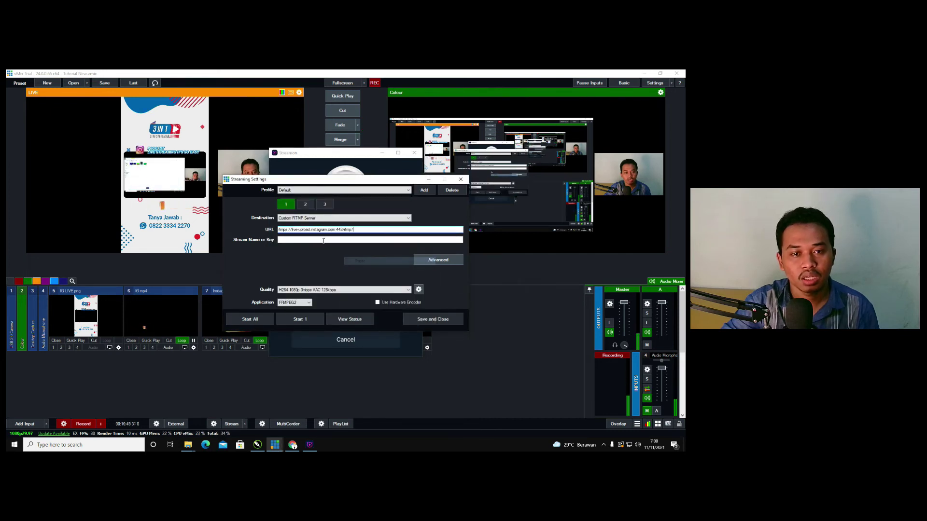
Copy the stream key from Streamon into vMix's Stream Name or Key field and save the streaming settings
{"action": "left_click", "coordinate": [309, 445]}
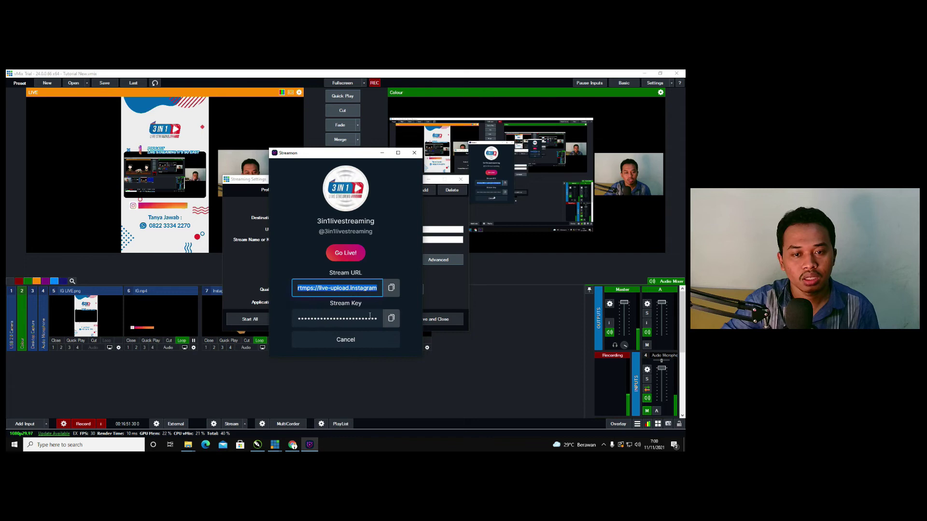
{"action": "left_click", "coordinate": [391, 318]}
{"action": "left_click", "coordinate": [425, 239]}
{"action": "right_click", "coordinate": [425, 239]}
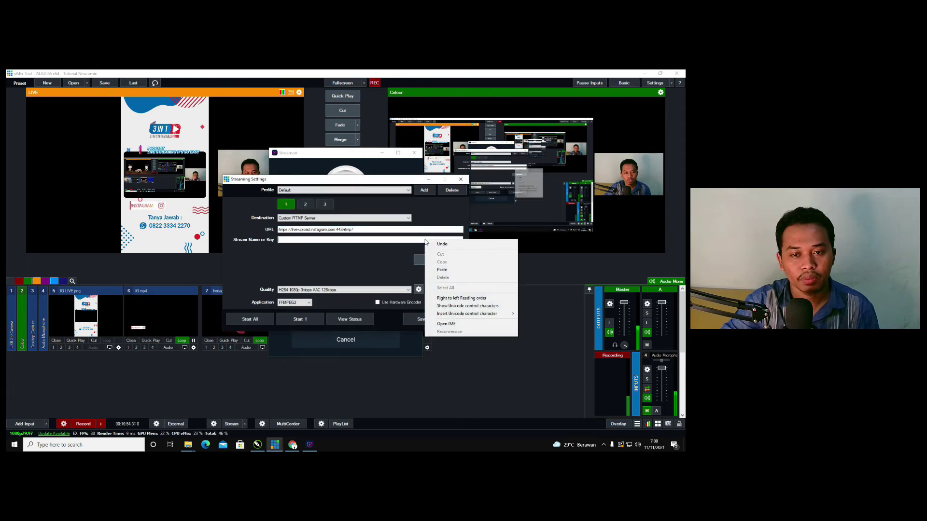
{"action": "left_click", "coordinate": [435, 268]}
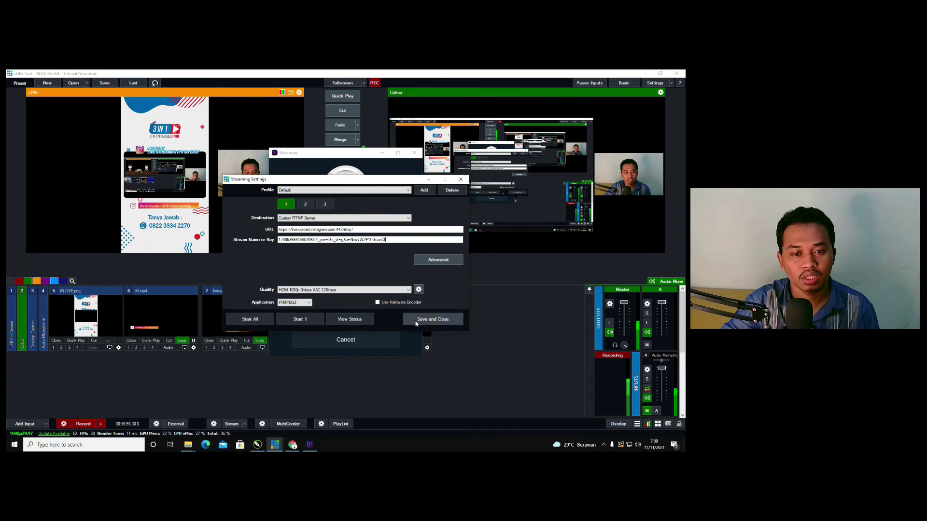
{"action": "left_click", "coordinate": [432, 320]}
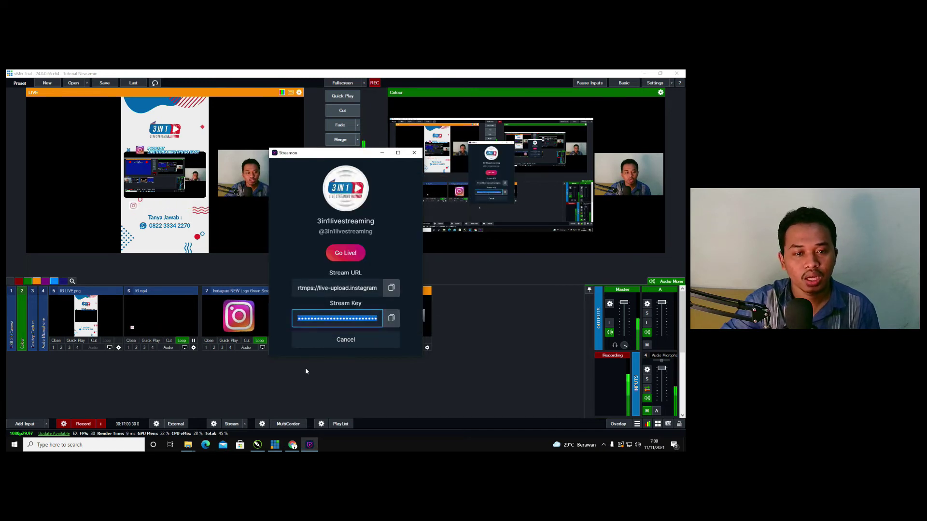
Go live in Streamon, minimise it, and send the LIVE input to vMix's output with Quick Play
{"action": "left_click", "coordinate": [346, 255]}
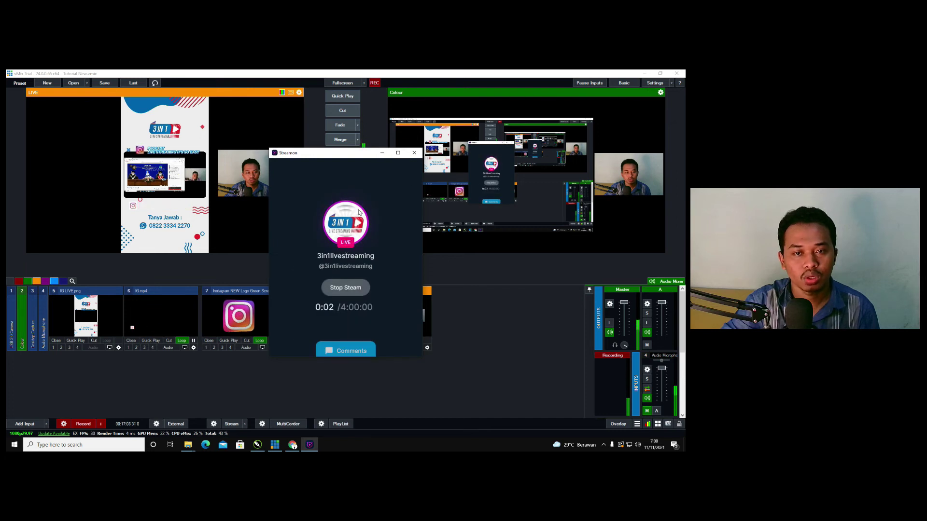
{"action": "left_click", "coordinate": [382, 153]}
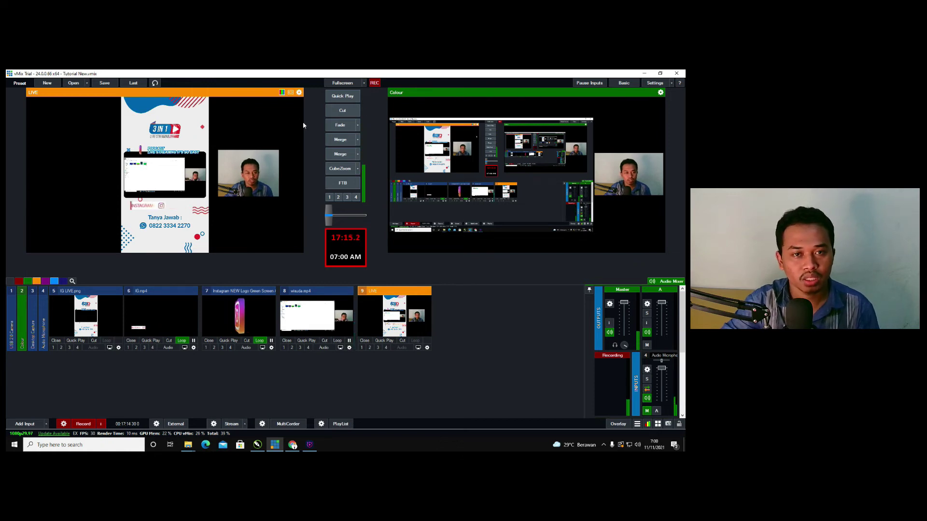
{"action": "left_click", "coordinate": [333, 101]}
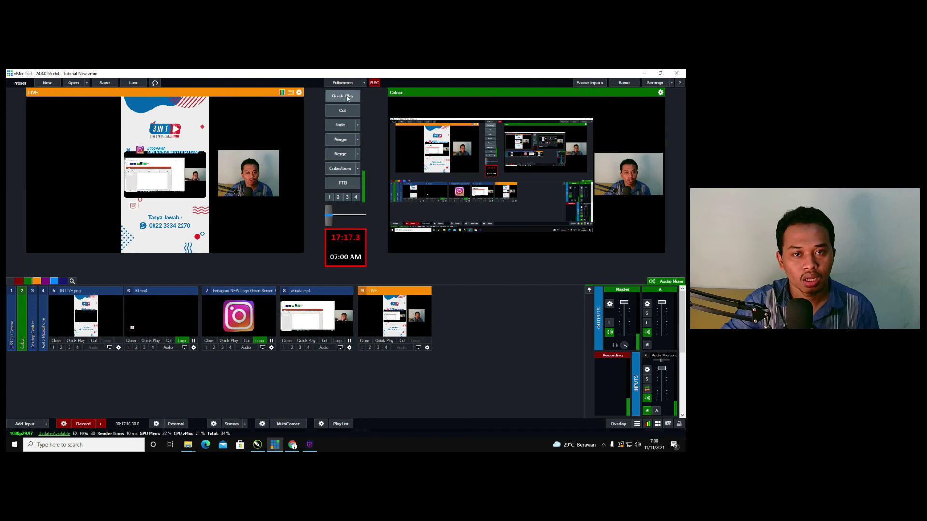